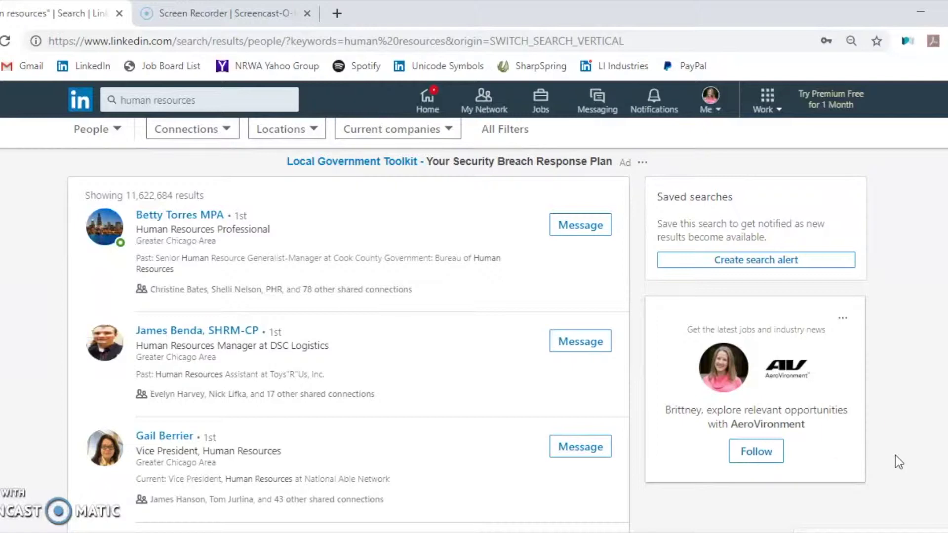
click(199, 101)
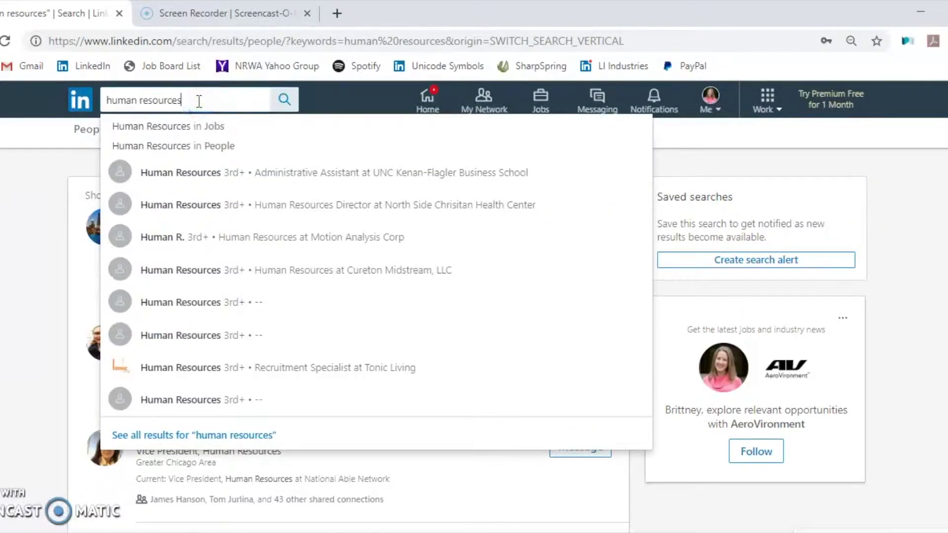
click(46, 229)
drag(86, 195, 207, 196)
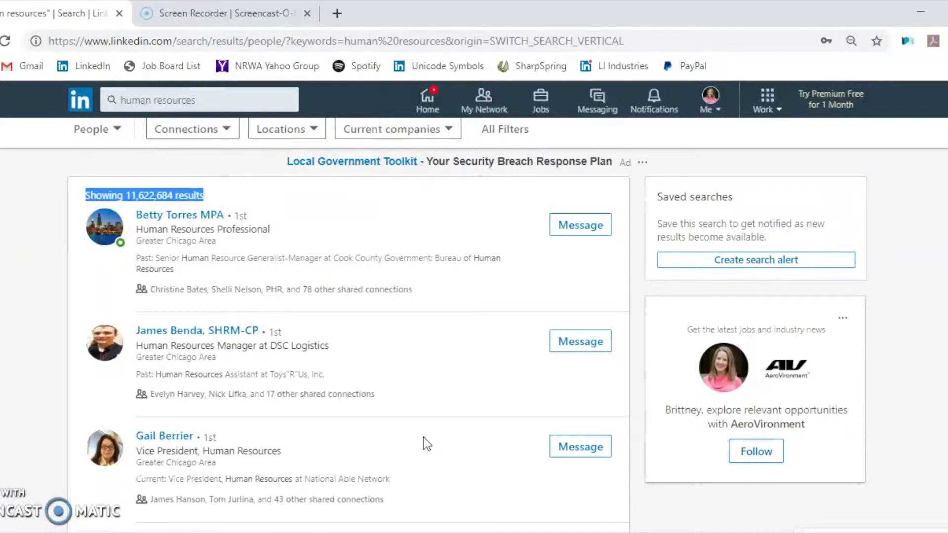
- Open all people filters and limit the human resources search to 2nd connections in the Greater Chicago Area
scroll(422, 436, up, 1)
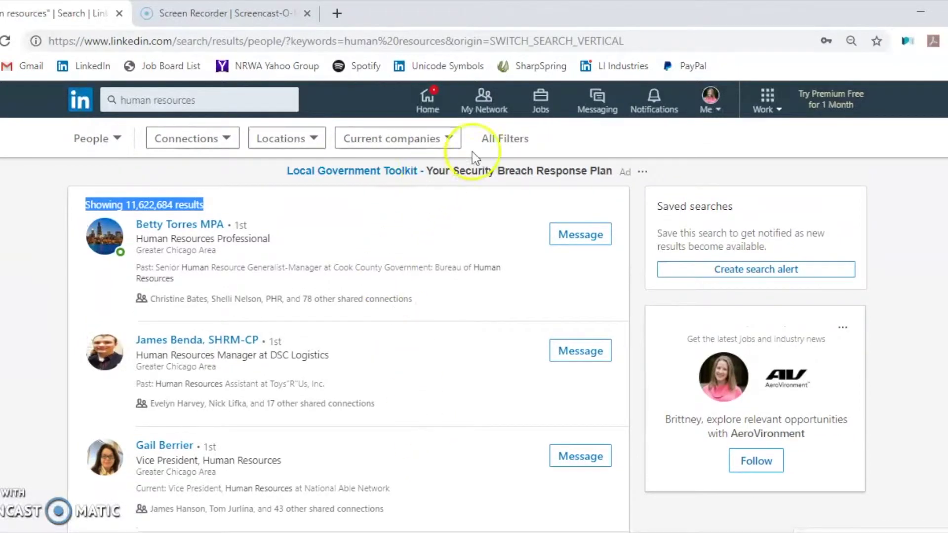
click(504, 140)
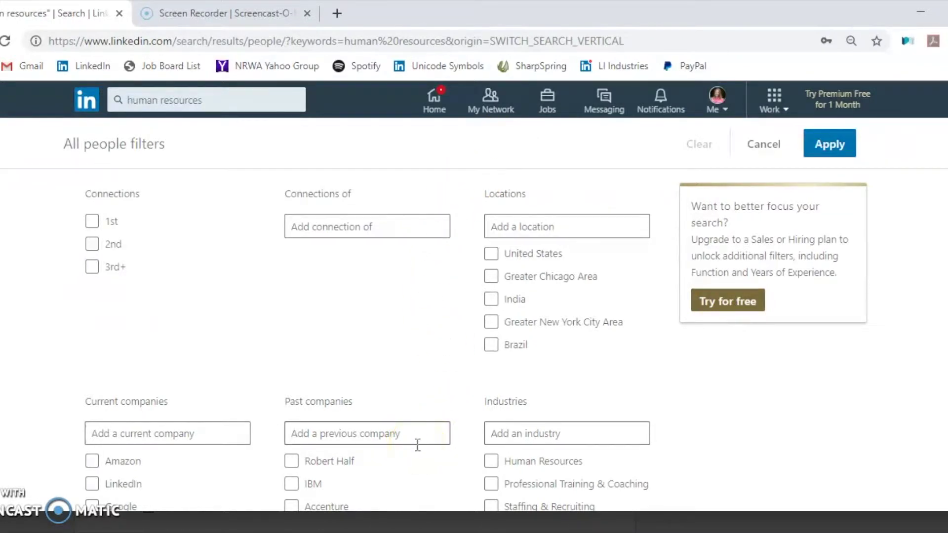
click(92, 244)
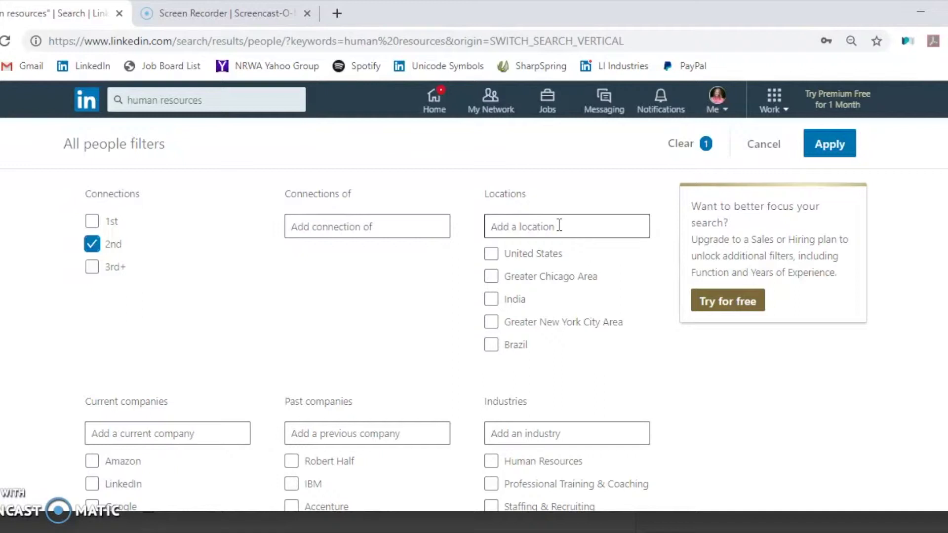
click(492, 278)
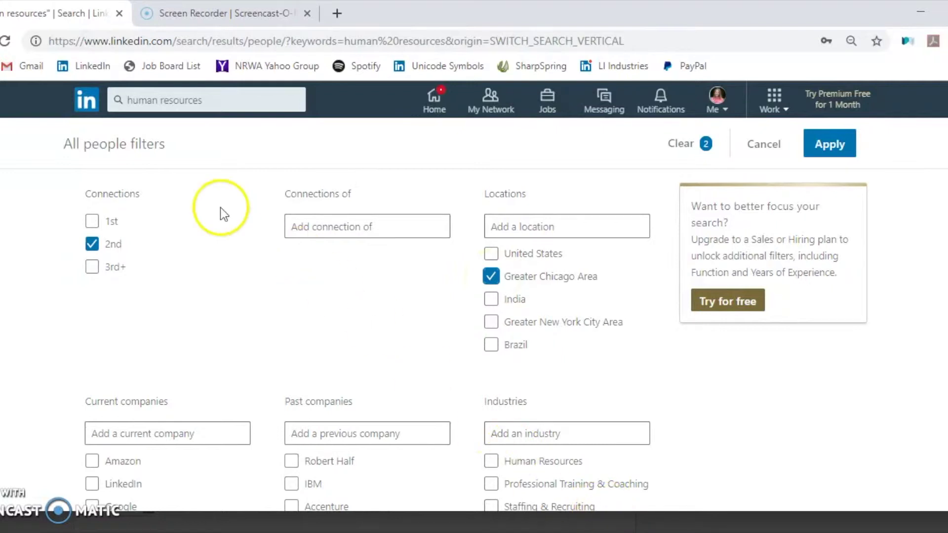
- Add PwC to the current companies filter
scroll(211, 247, down, 3)
click(118, 276)
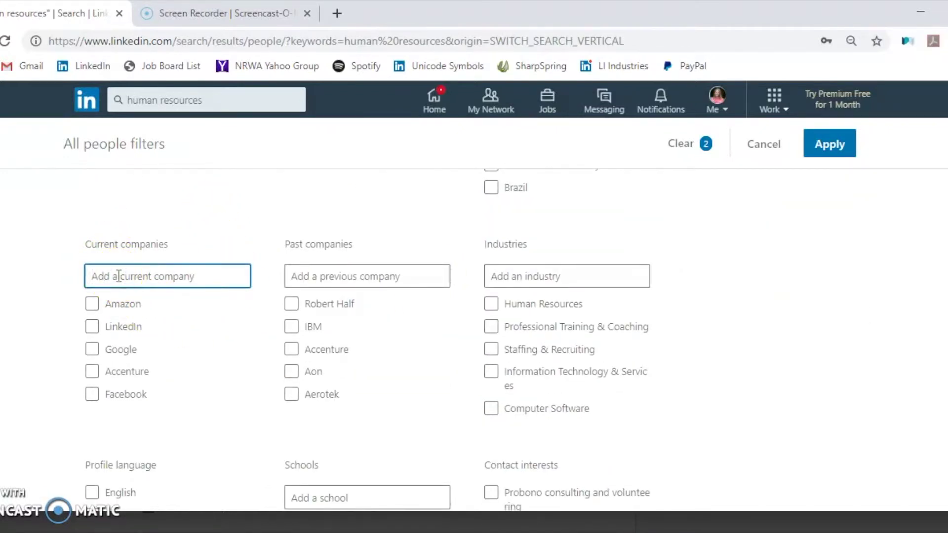
click(79, 244)
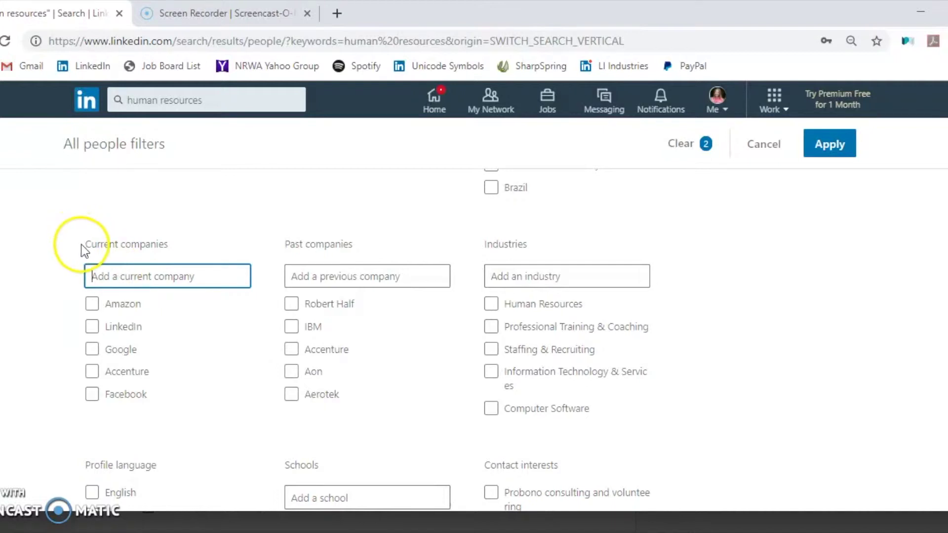
drag(83, 244, 174, 247)
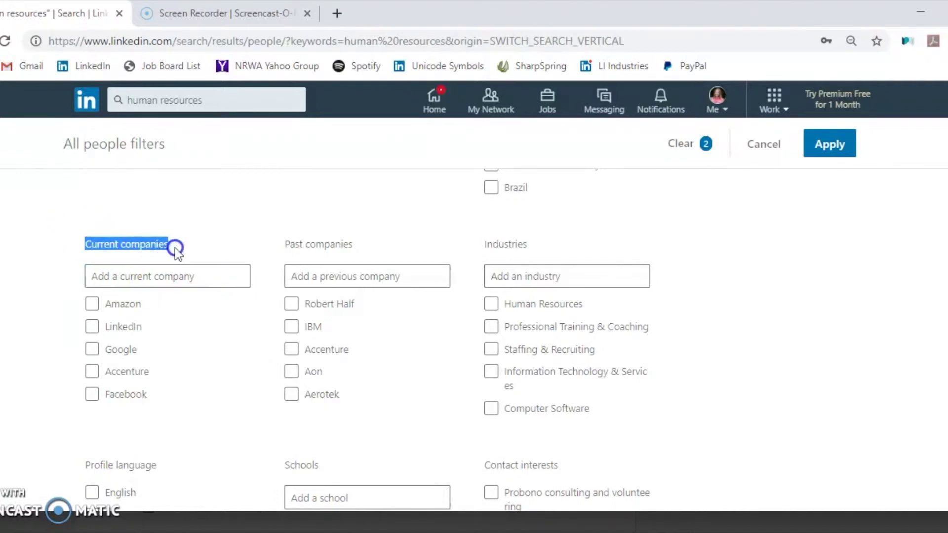
click(158, 270)
text(pwc)
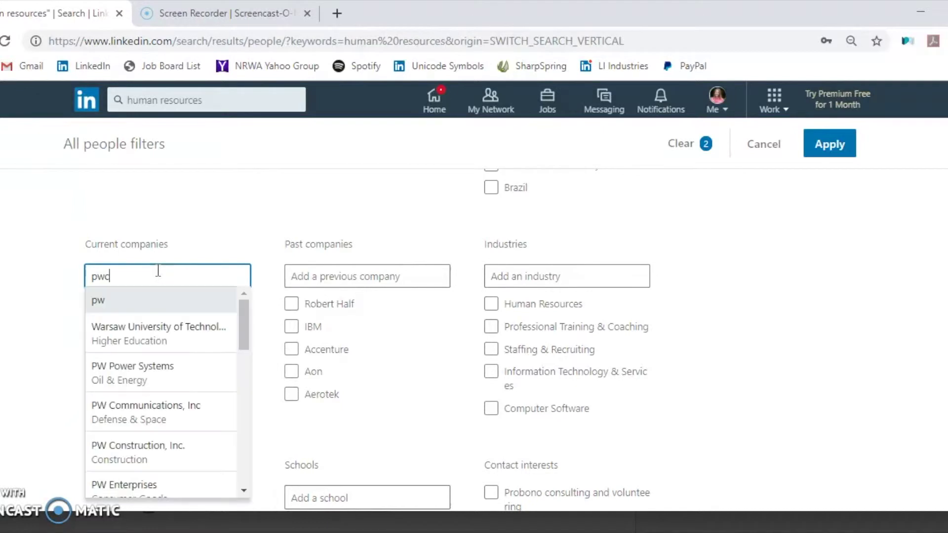
click(137, 301)
- Add Baker Tilly (Financial Services) and EY (Accounting) to the current companies filter
click(148, 277)
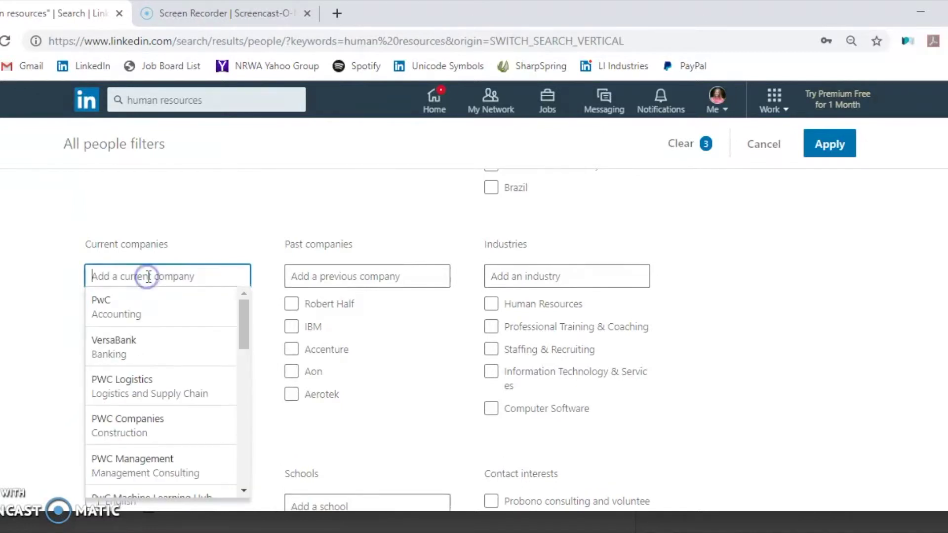
text(baker till)
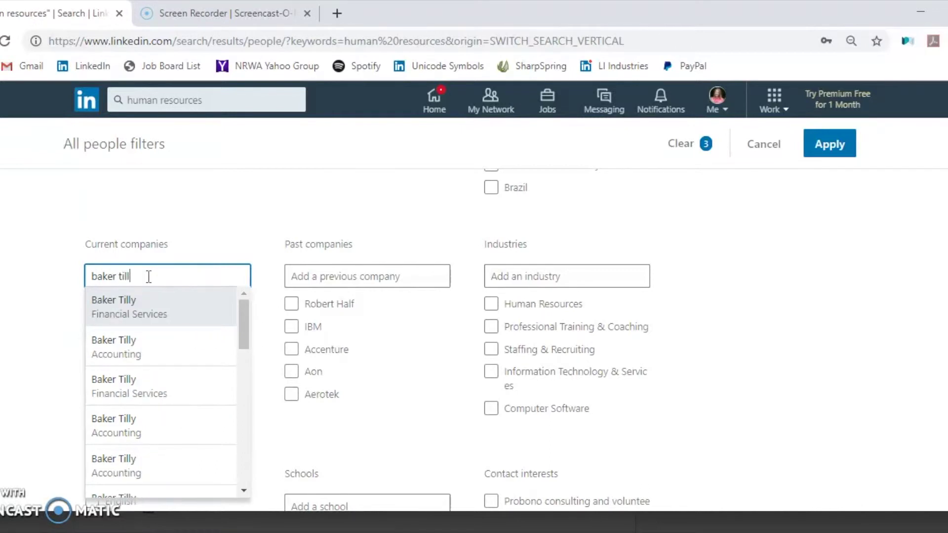
click(139, 302)
click(158, 277)
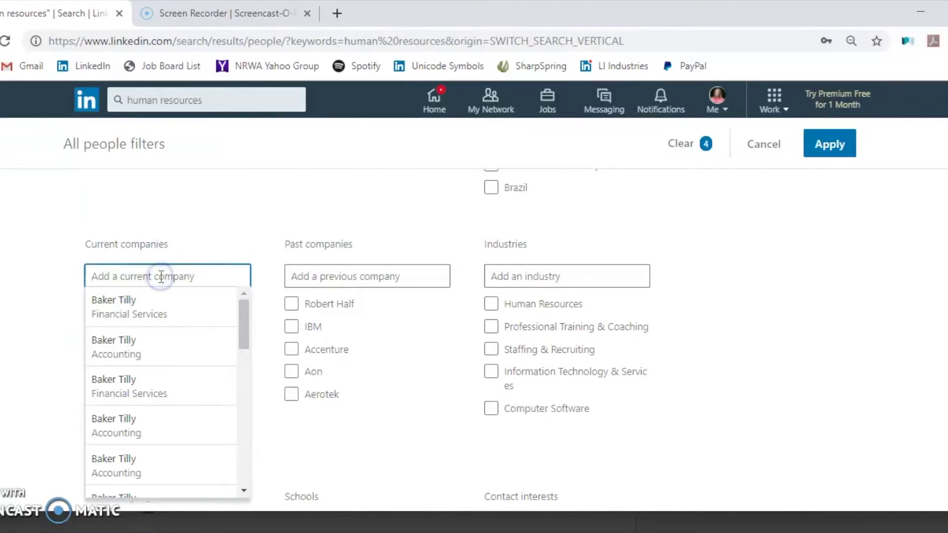
text(ey)
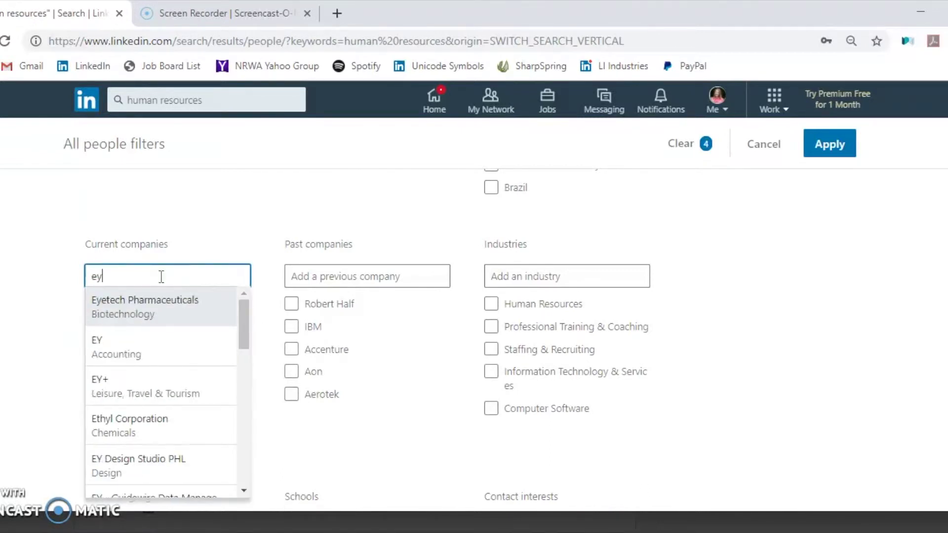
click(142, 355)
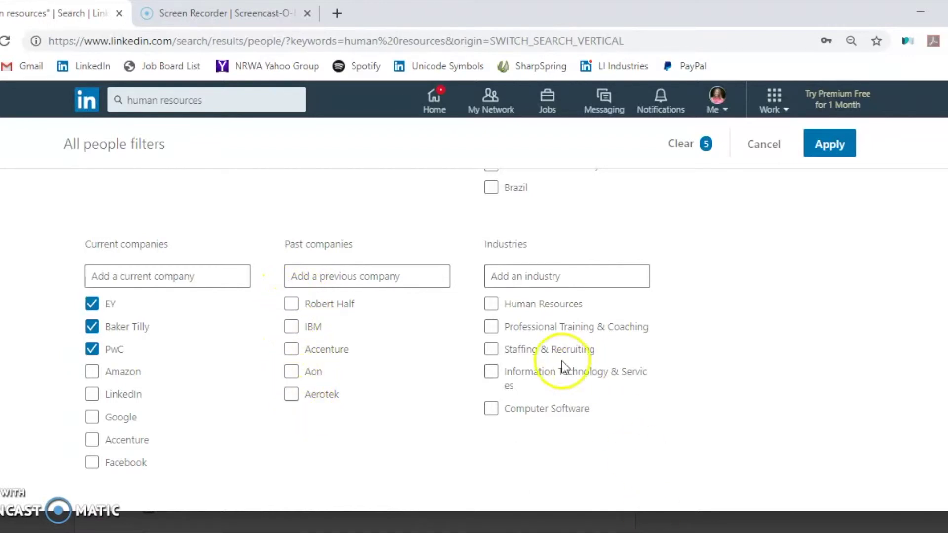
- Add Accounting and Financial Services to the industries filter
click(507, 276)
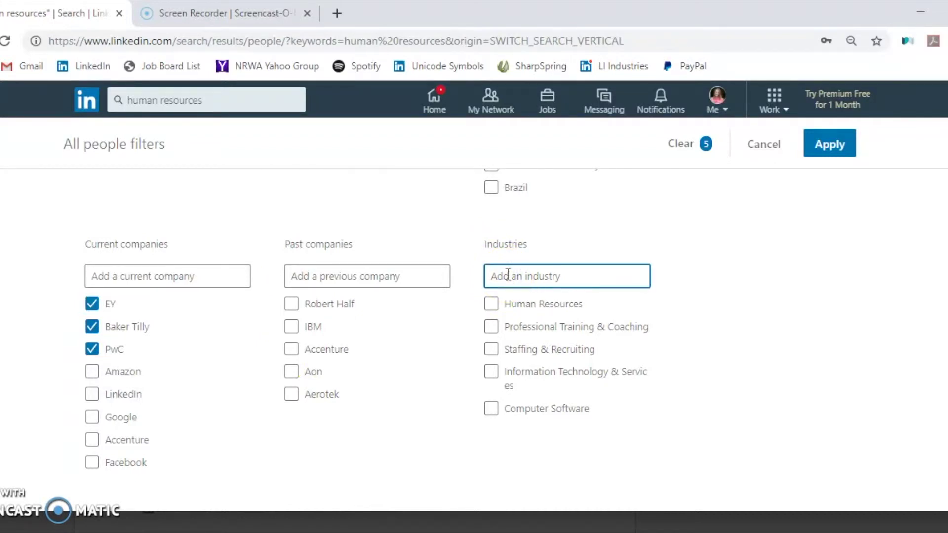
text(account)
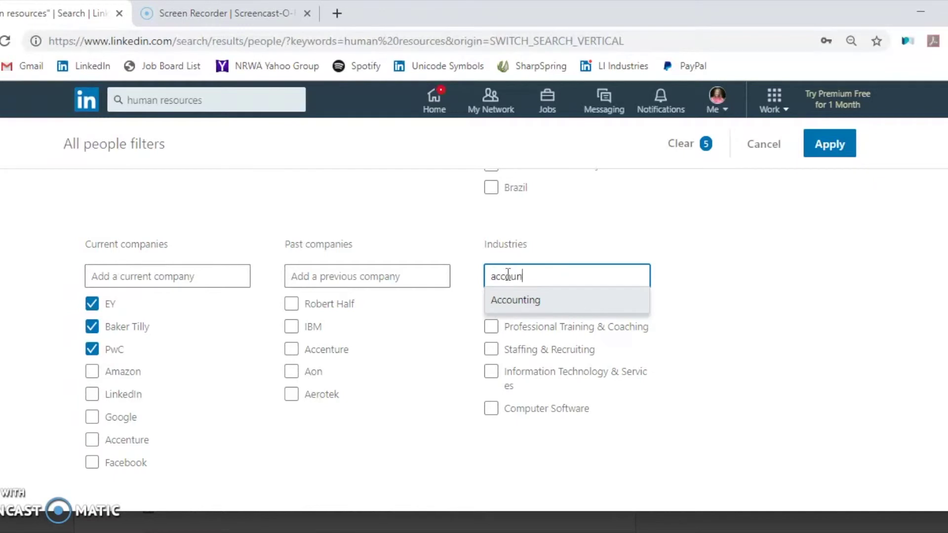
click(513, 306)
click(514, 270)
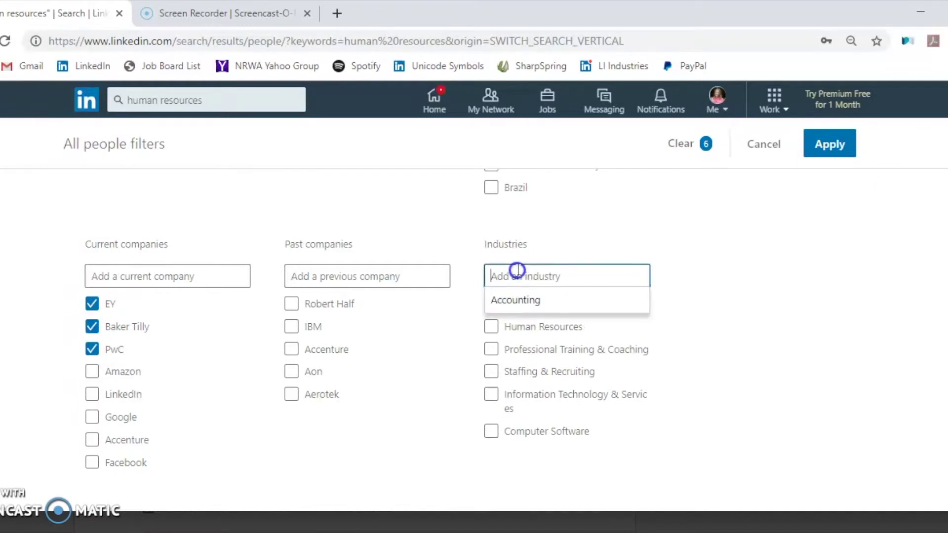
text(financial)
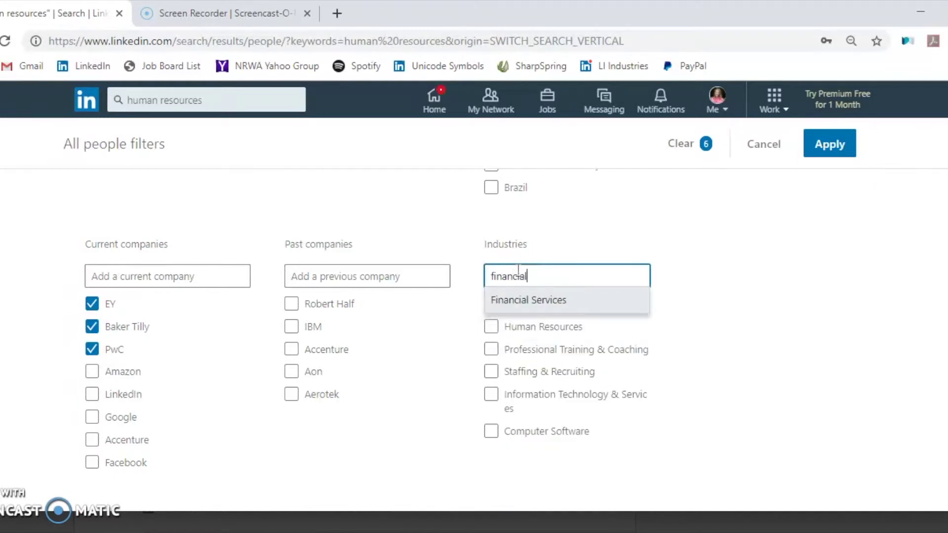
click(524, 301)
- Add Banking and Investment Banking to the industries filter
click(519, 271)
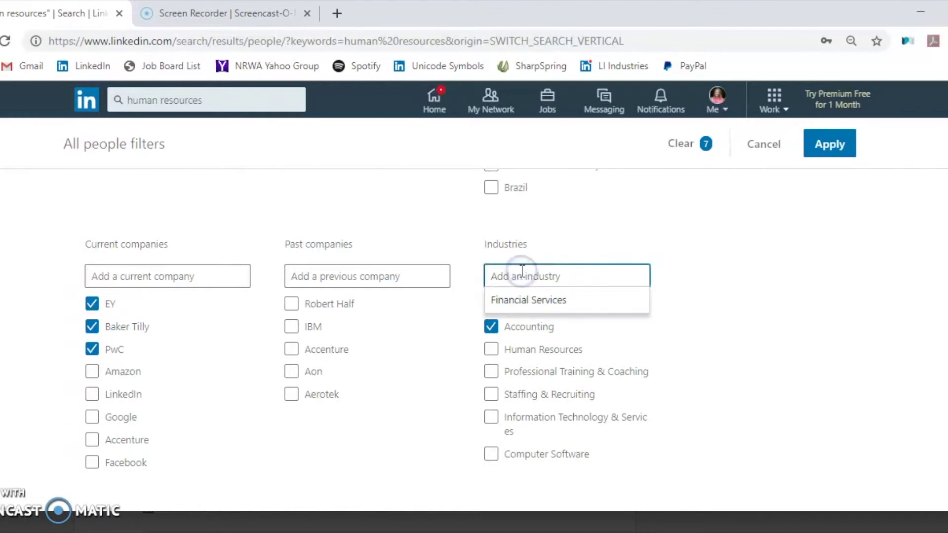
text(banking)
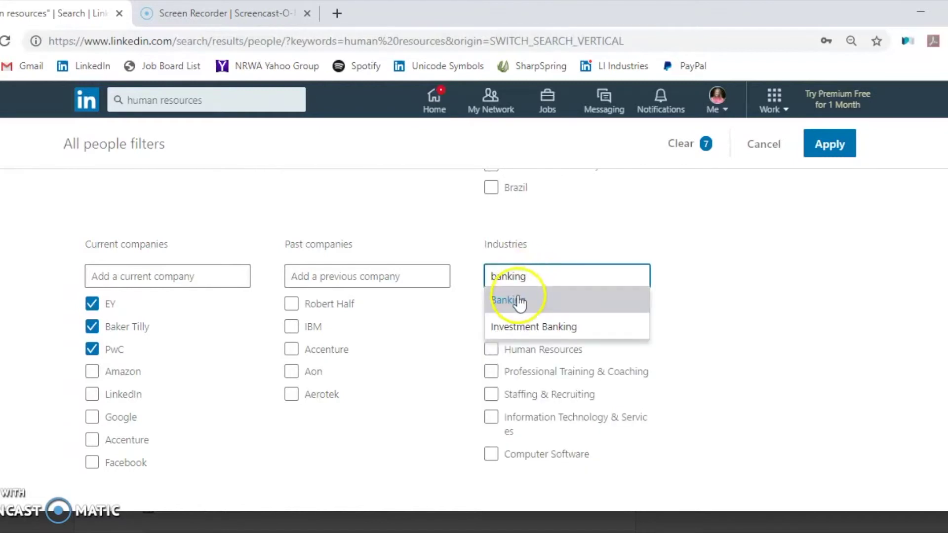
click(514, 299)
click(521, 272)
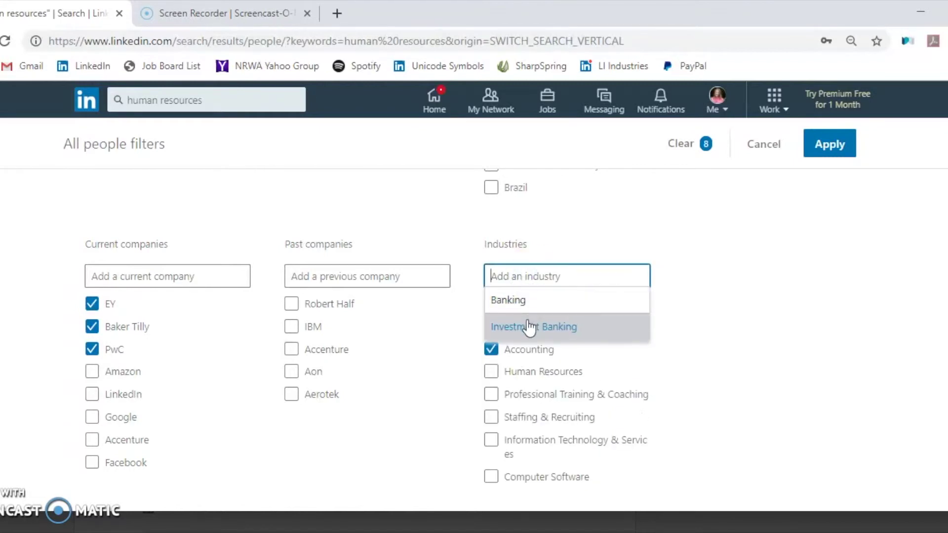
click(528, 326)
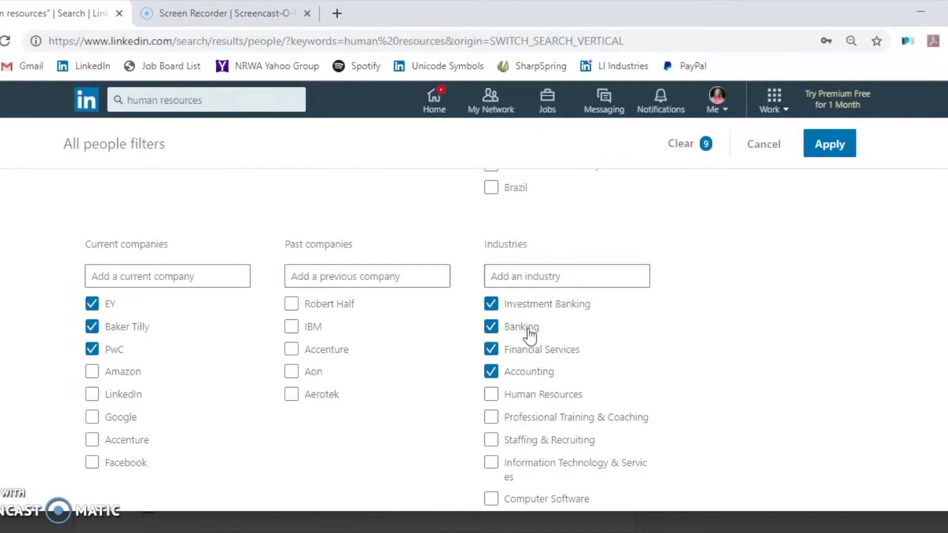
- Include the suggested industries Staffing & Recruiting and Human Resources in the filter
click(563, 455)
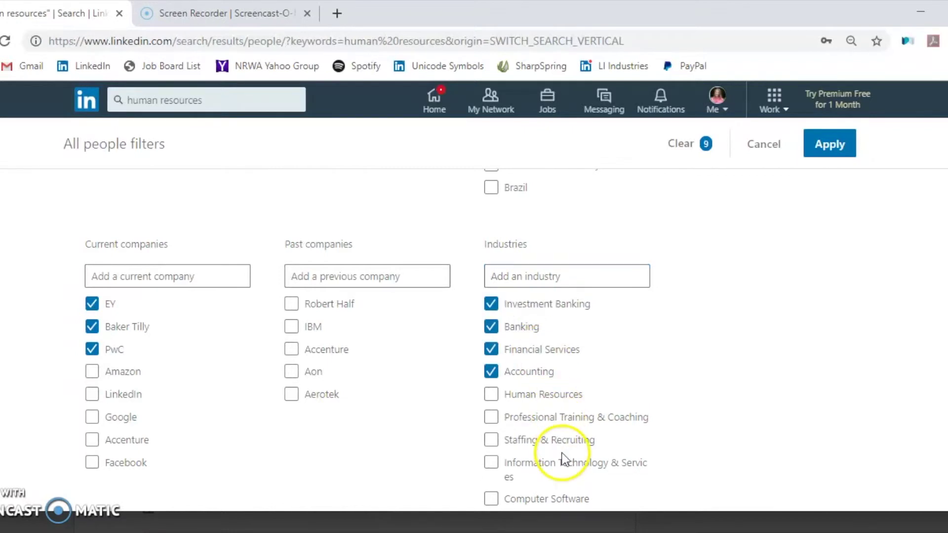
click(491, 447)
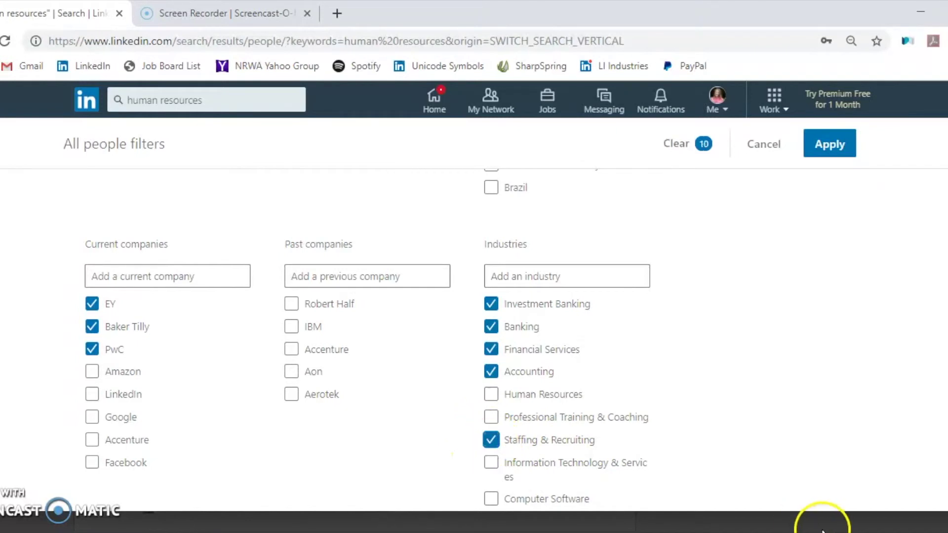
click(491, 398)
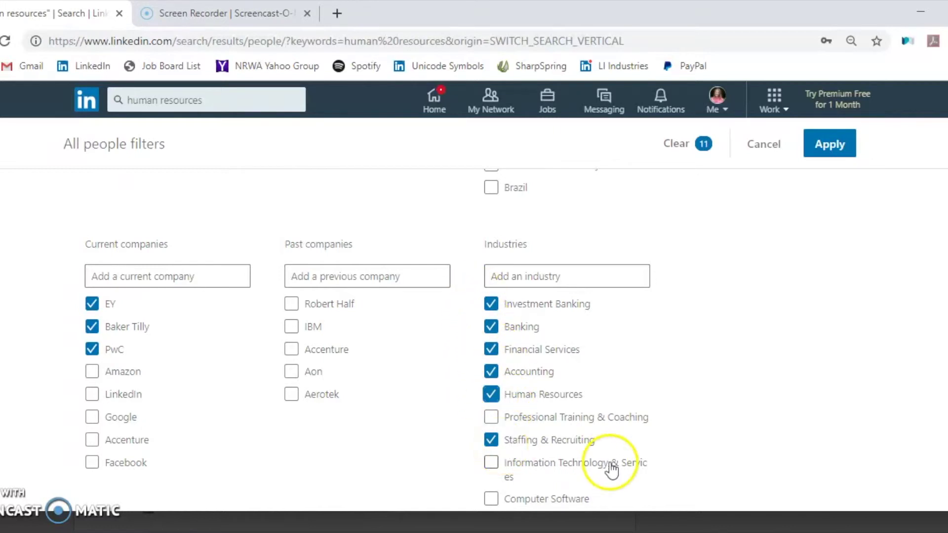
- Apply the selected people filters to the search and check the number of results
scroll(645, 478, up, 3)
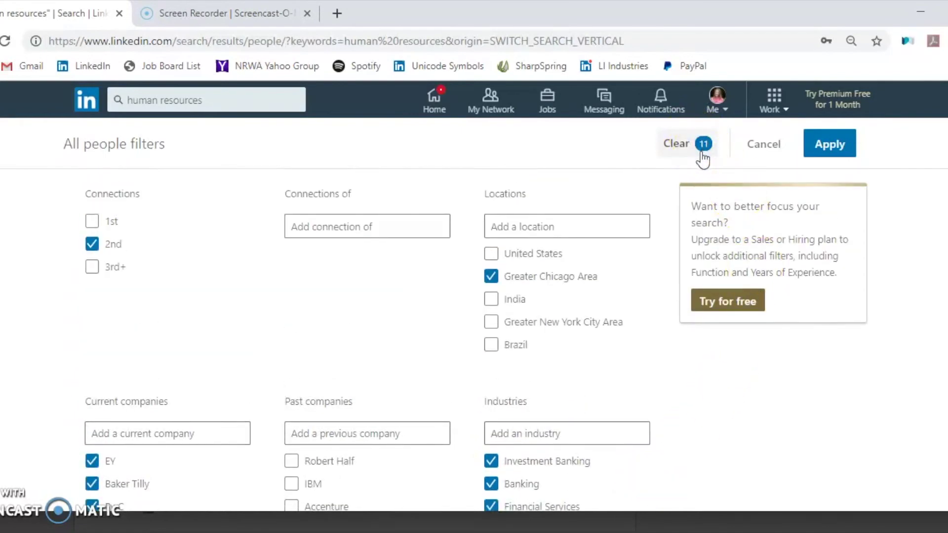
click(849, 159)
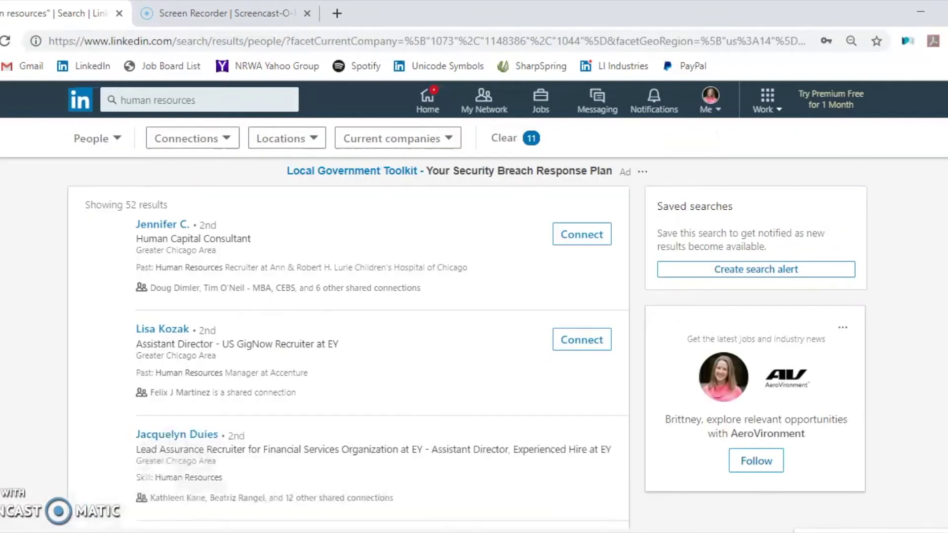
drag(85, 204, 169, 202)
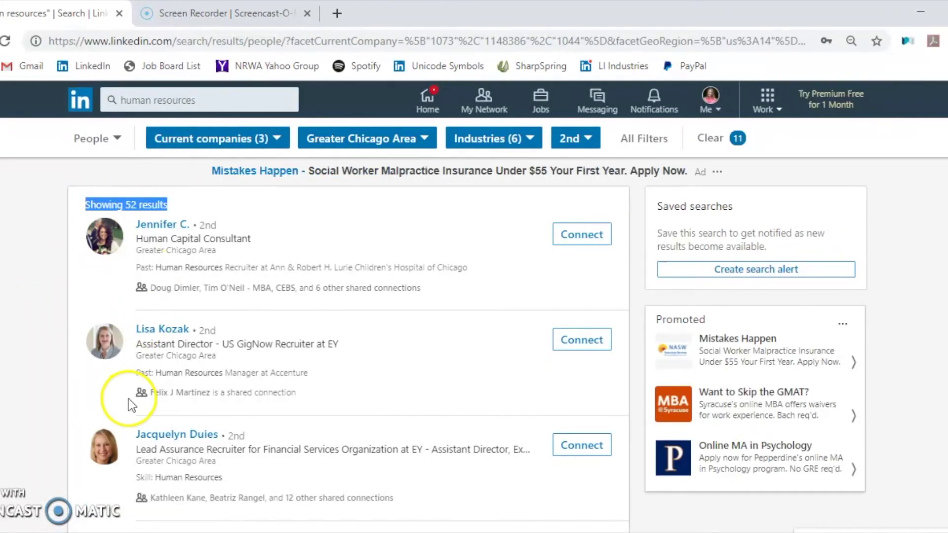